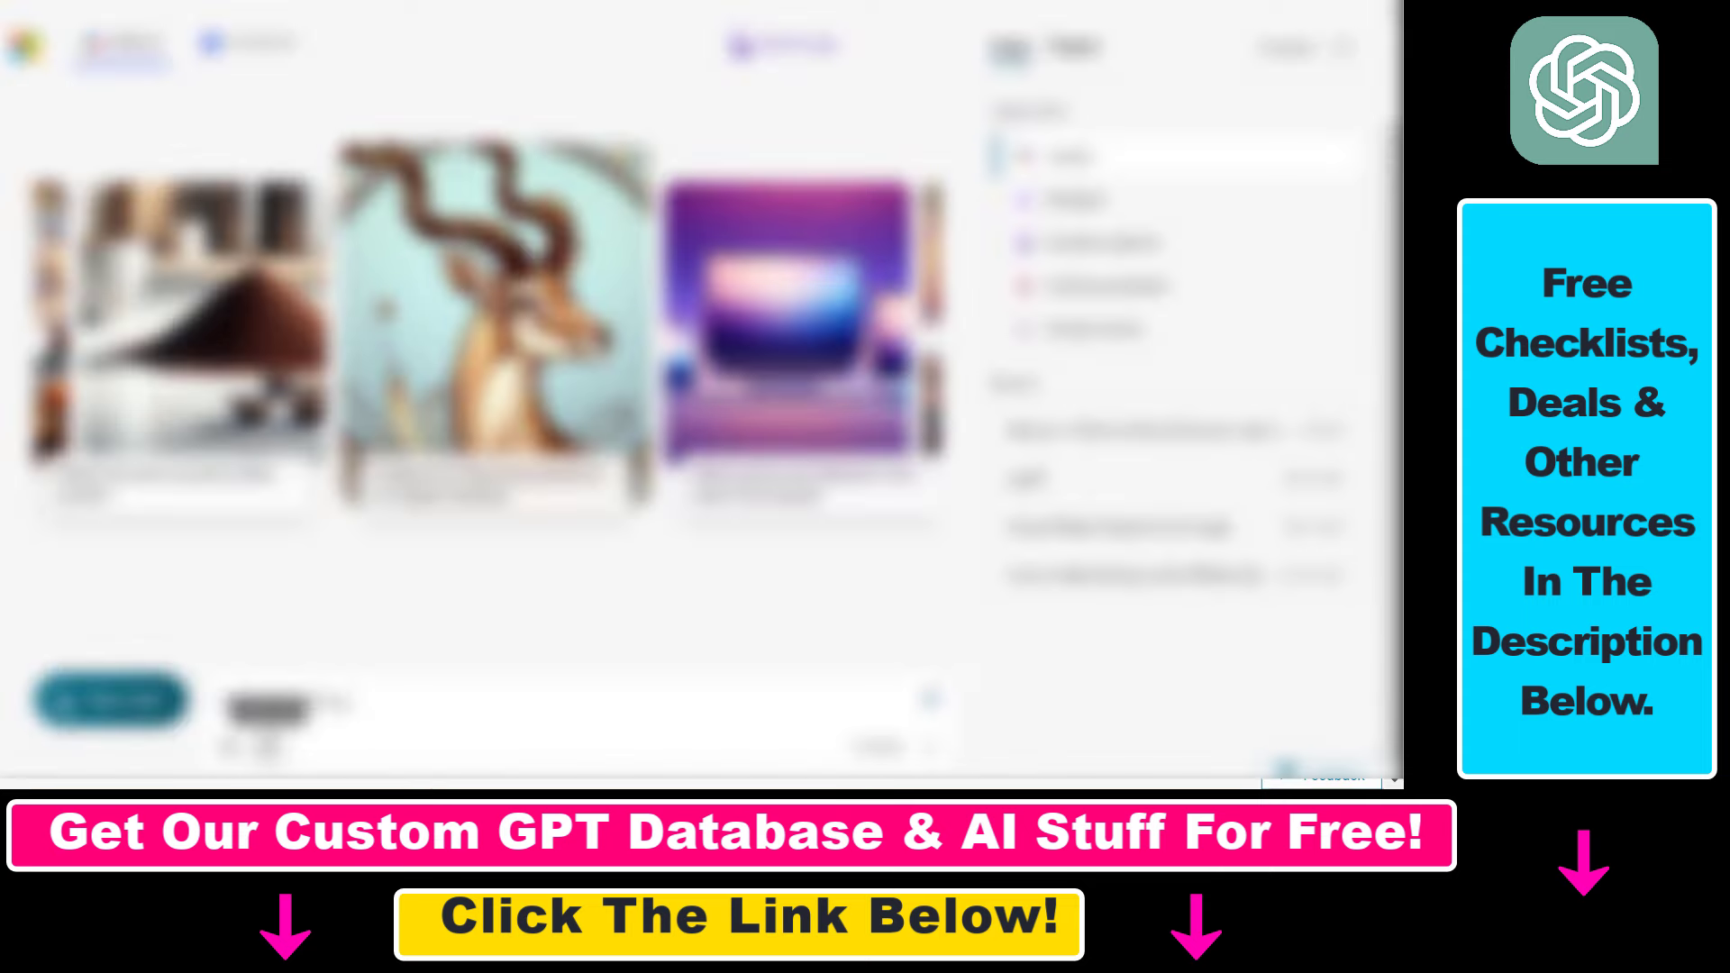
Attach bitcoin.pdf to the Copilot chat via the file picker
{"action": "left_click", "coordinate": [263, 743]}
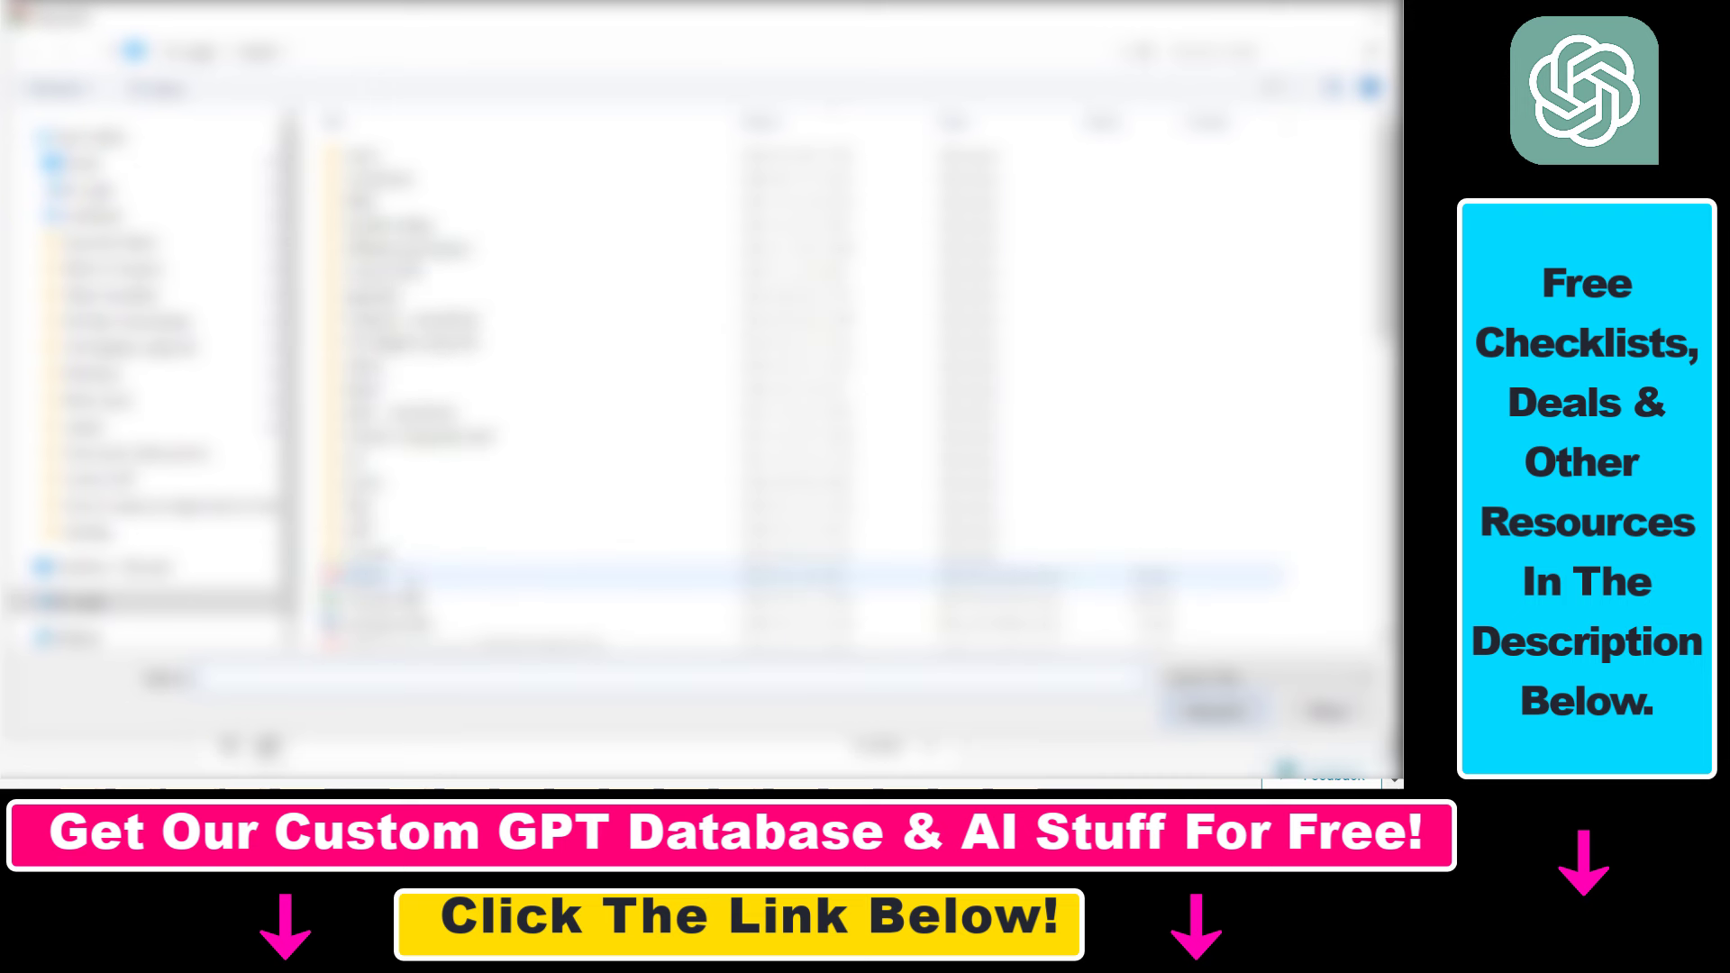
{"action": "left_click", "coordinate": [371, 576]}
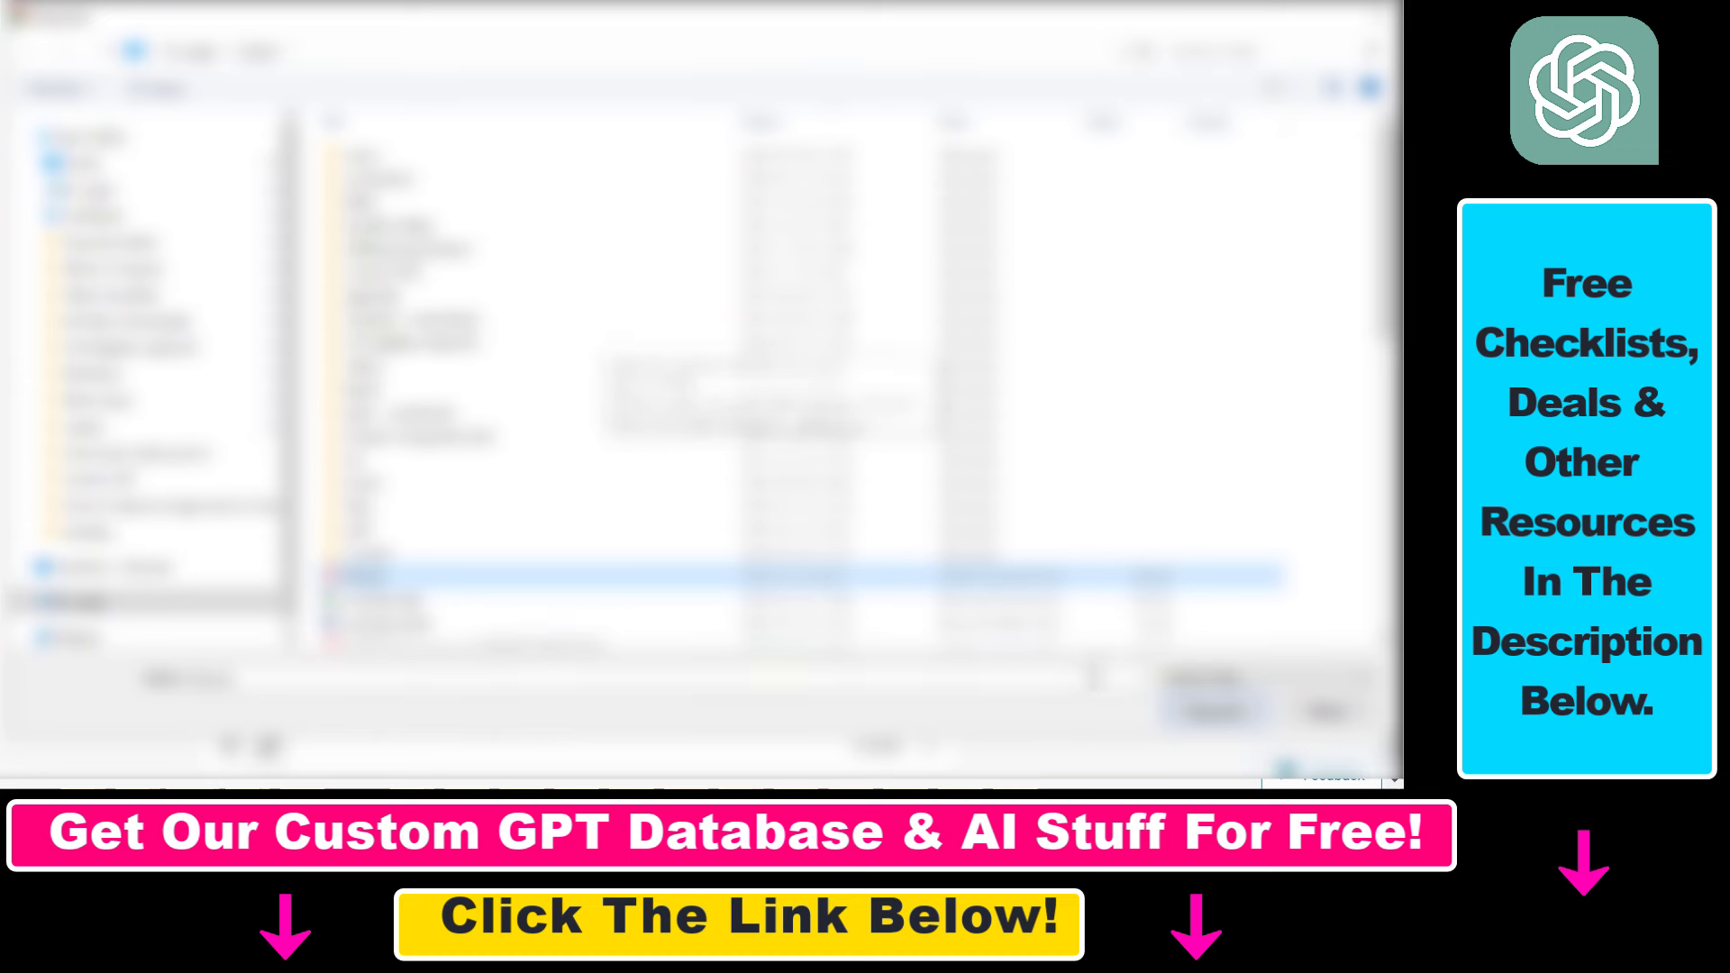
{"action": "left_click", "coordinate": [1211, 712]}
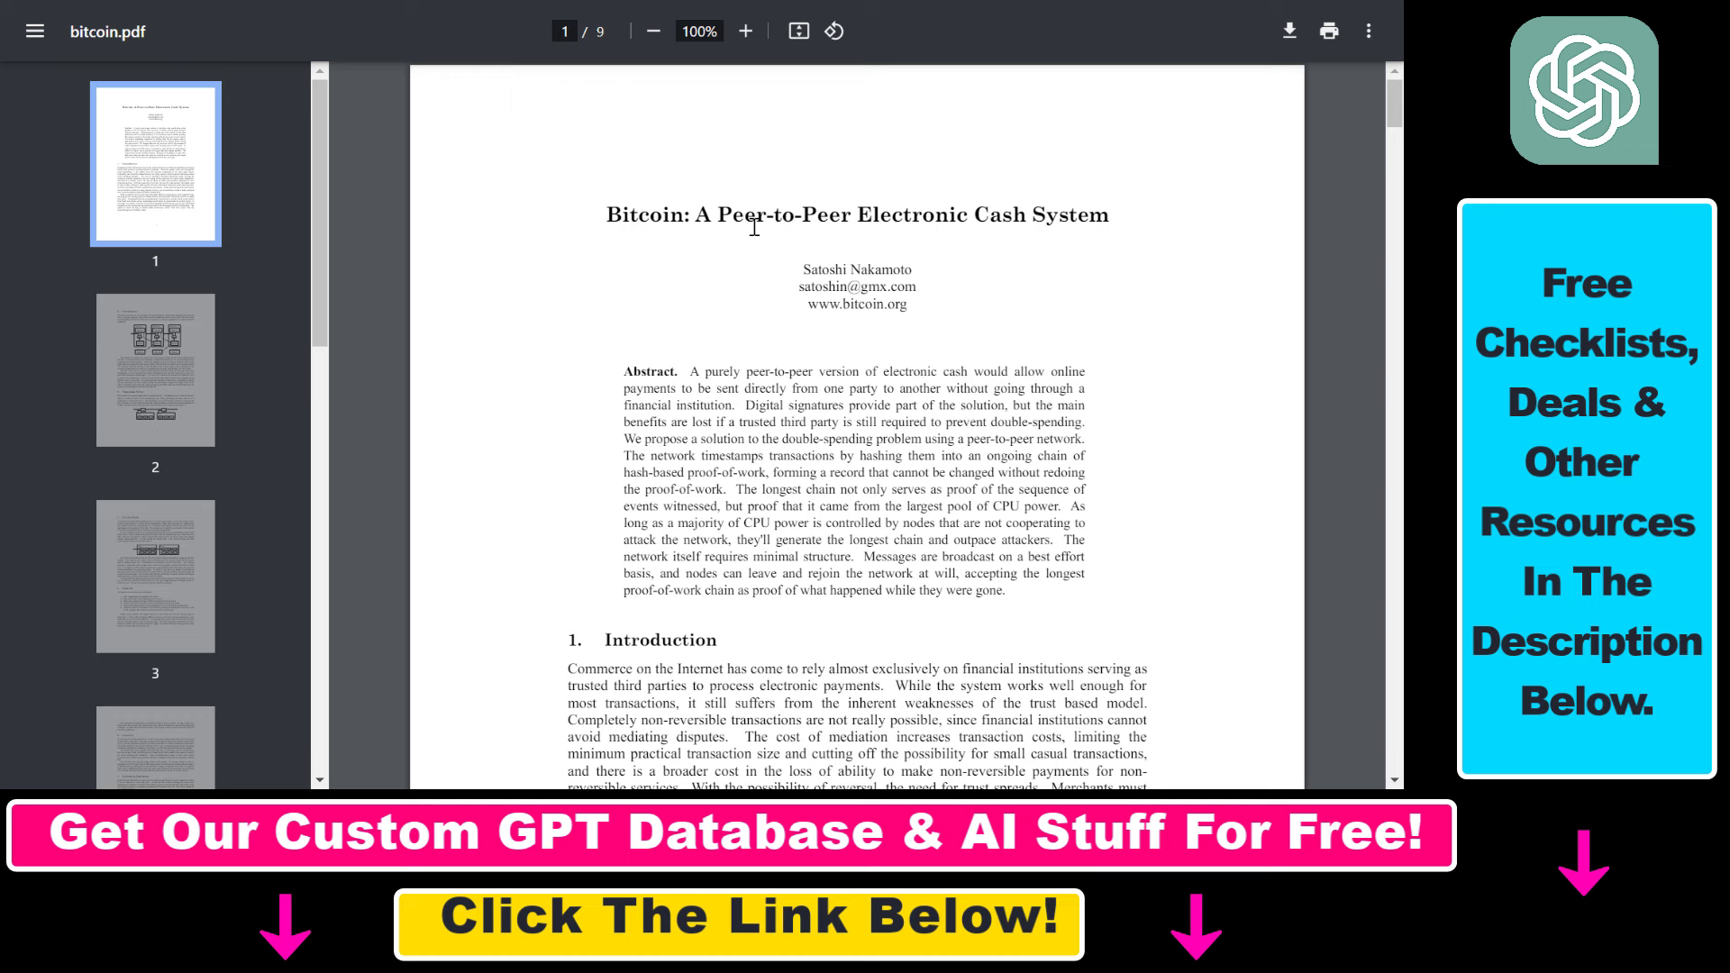
Select the Bitcoin whitepaper's title text in the PDF viewer to read it
{"action": "left_click_drag", "start_coordinate": [754, 227], "coordinate": [1013, 242]}
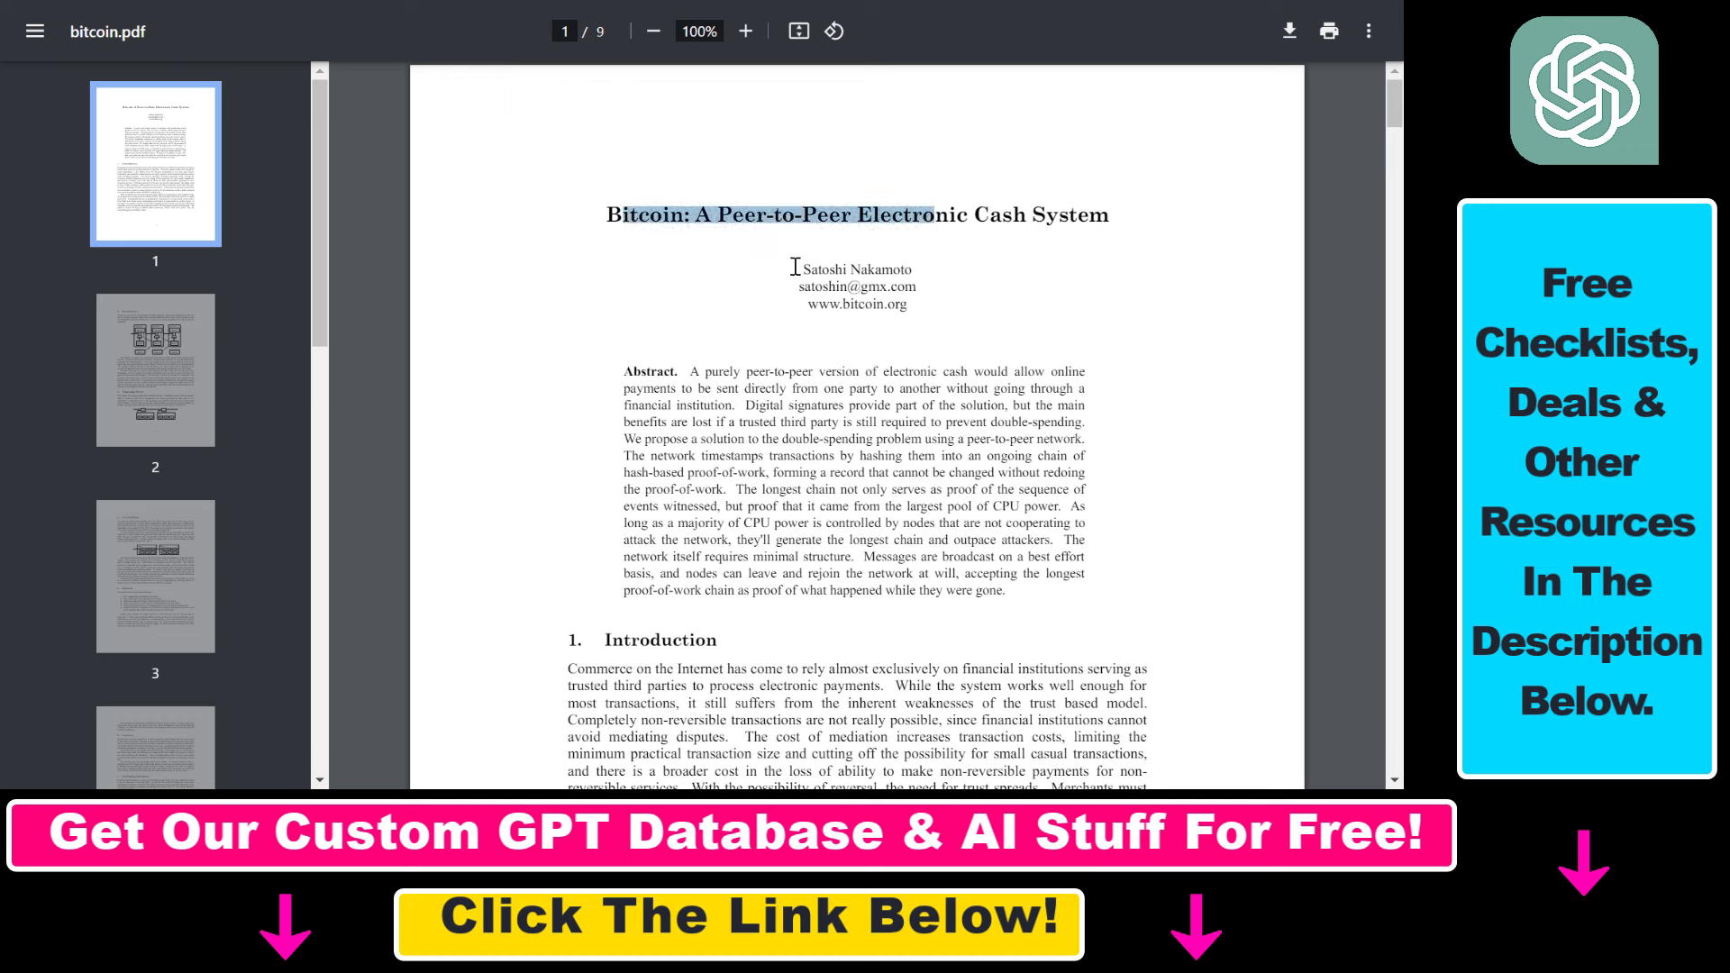
{"action": "left_click_drag", "start_coordinate": [698, 218], "coordinate": [1119, 220]}
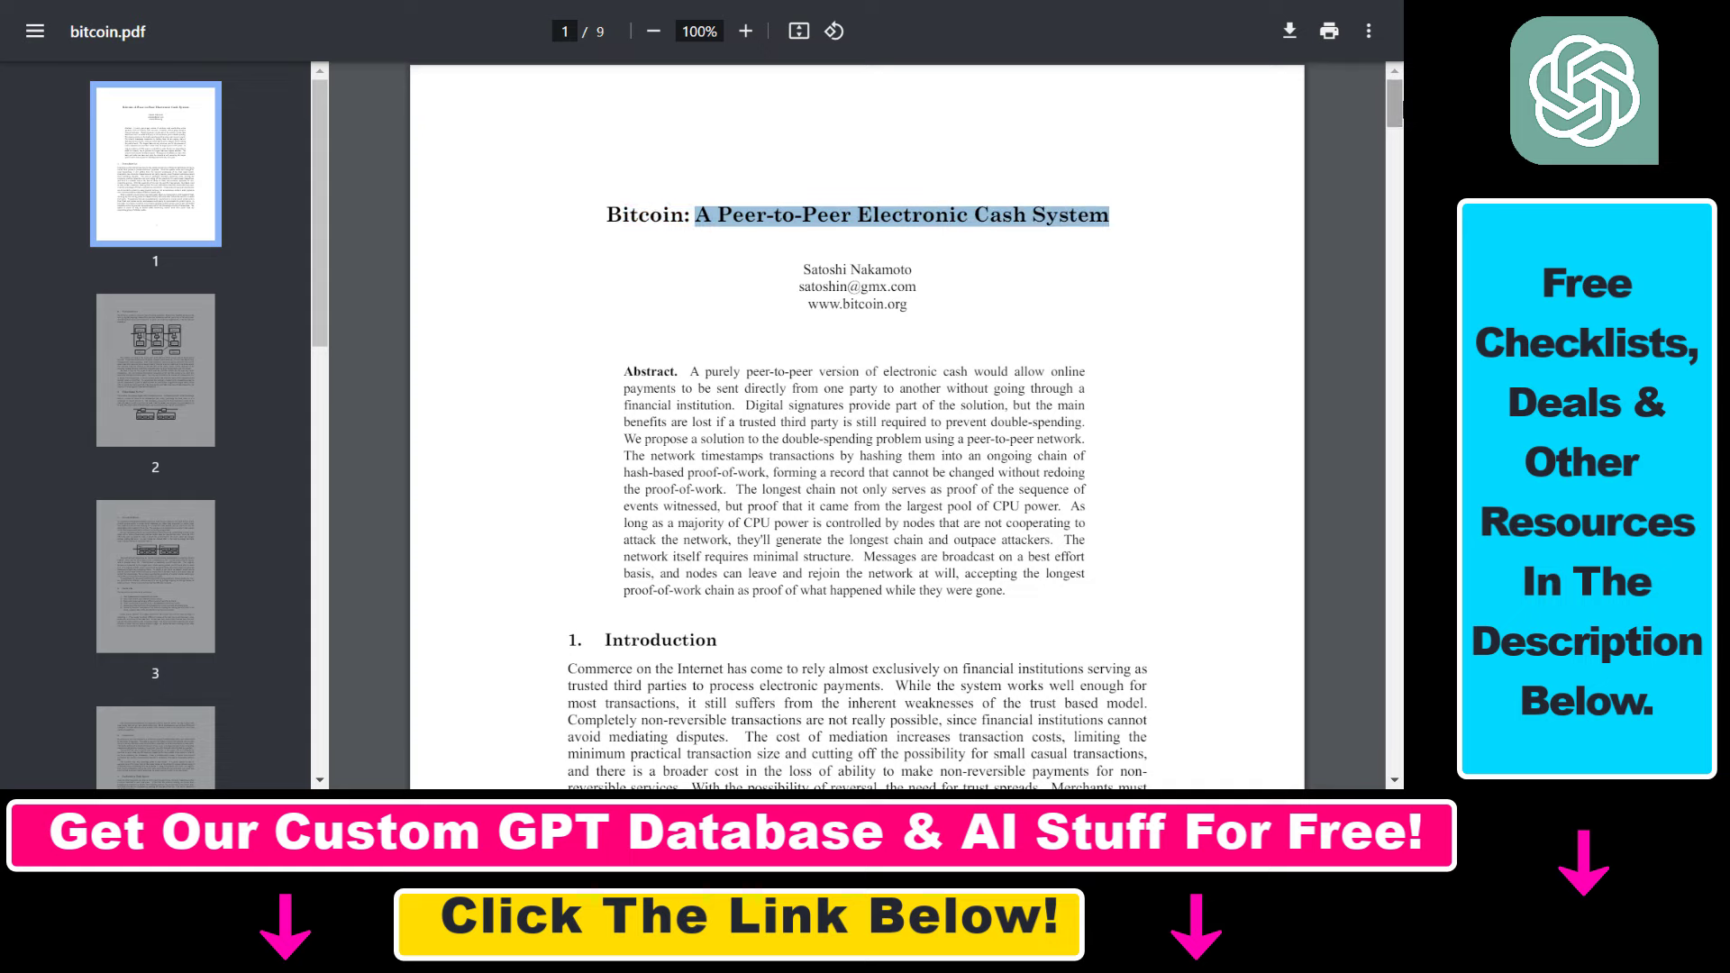
{"action": "mouse_move", "coordinate": [1393, 103]}
{"action": "left_mouse_down"}
{"action": "mouse_move", "coordinate": [1392, 676]}
{"action": "mouse_move", "coordinate": [1392, 101]}
{"action": "left_mouse_up"}
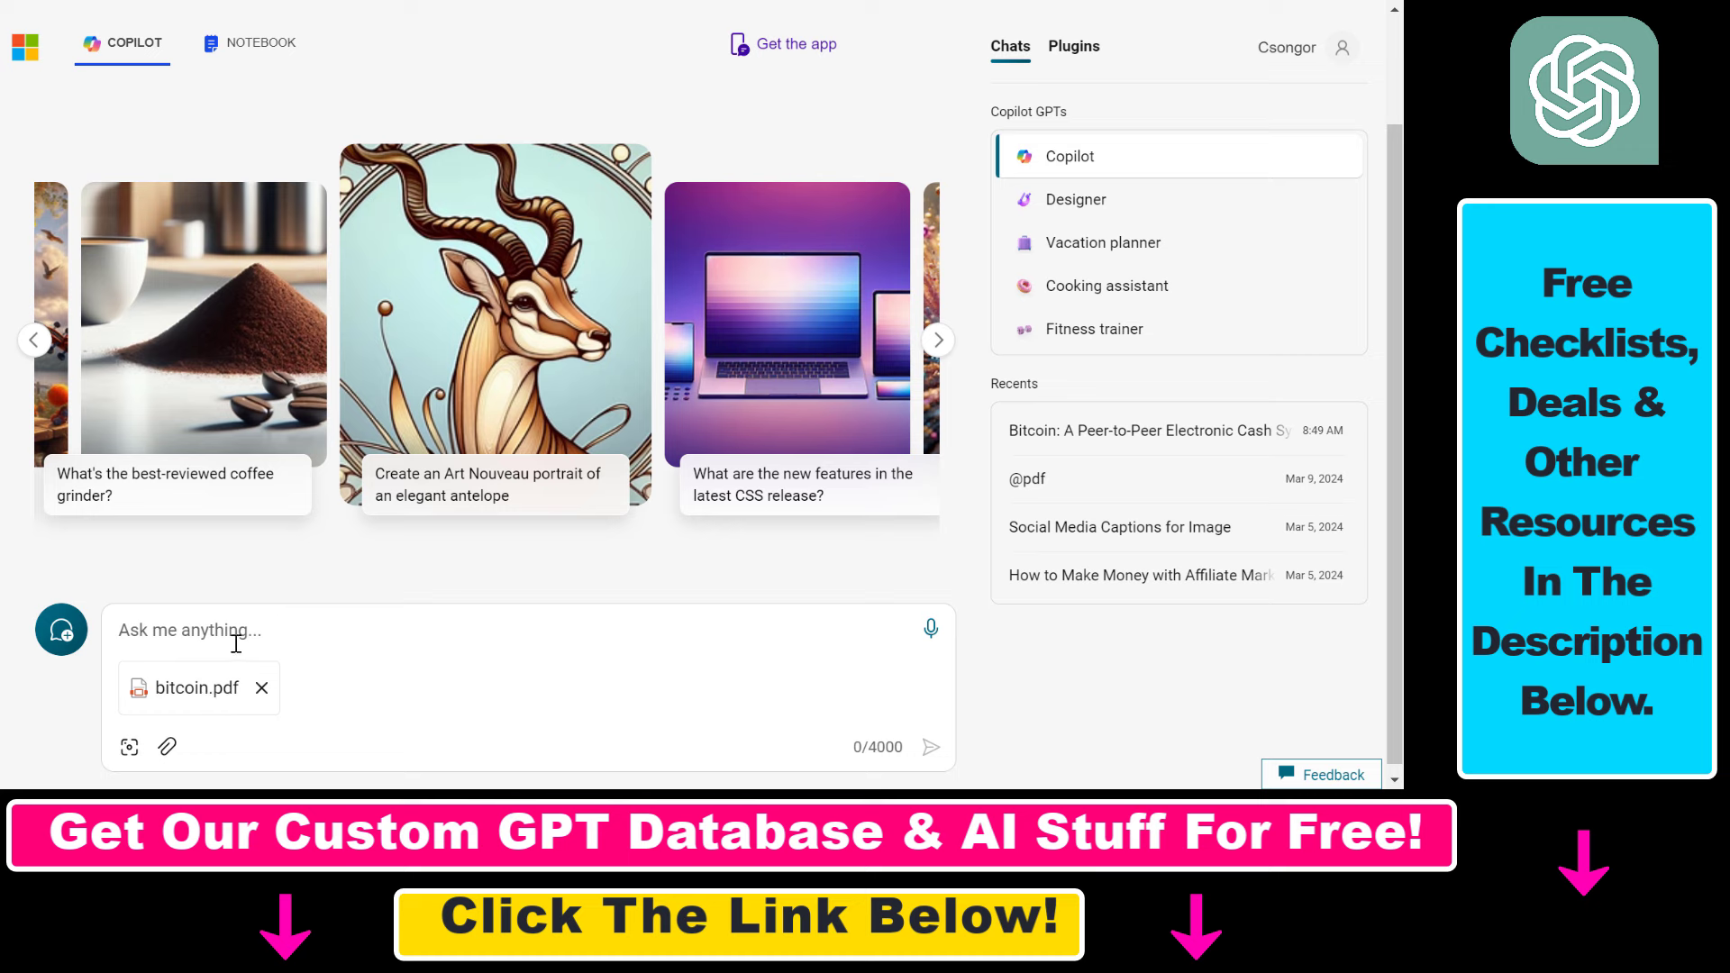
{"action": "type", "text": "summarize this pdf for me."}
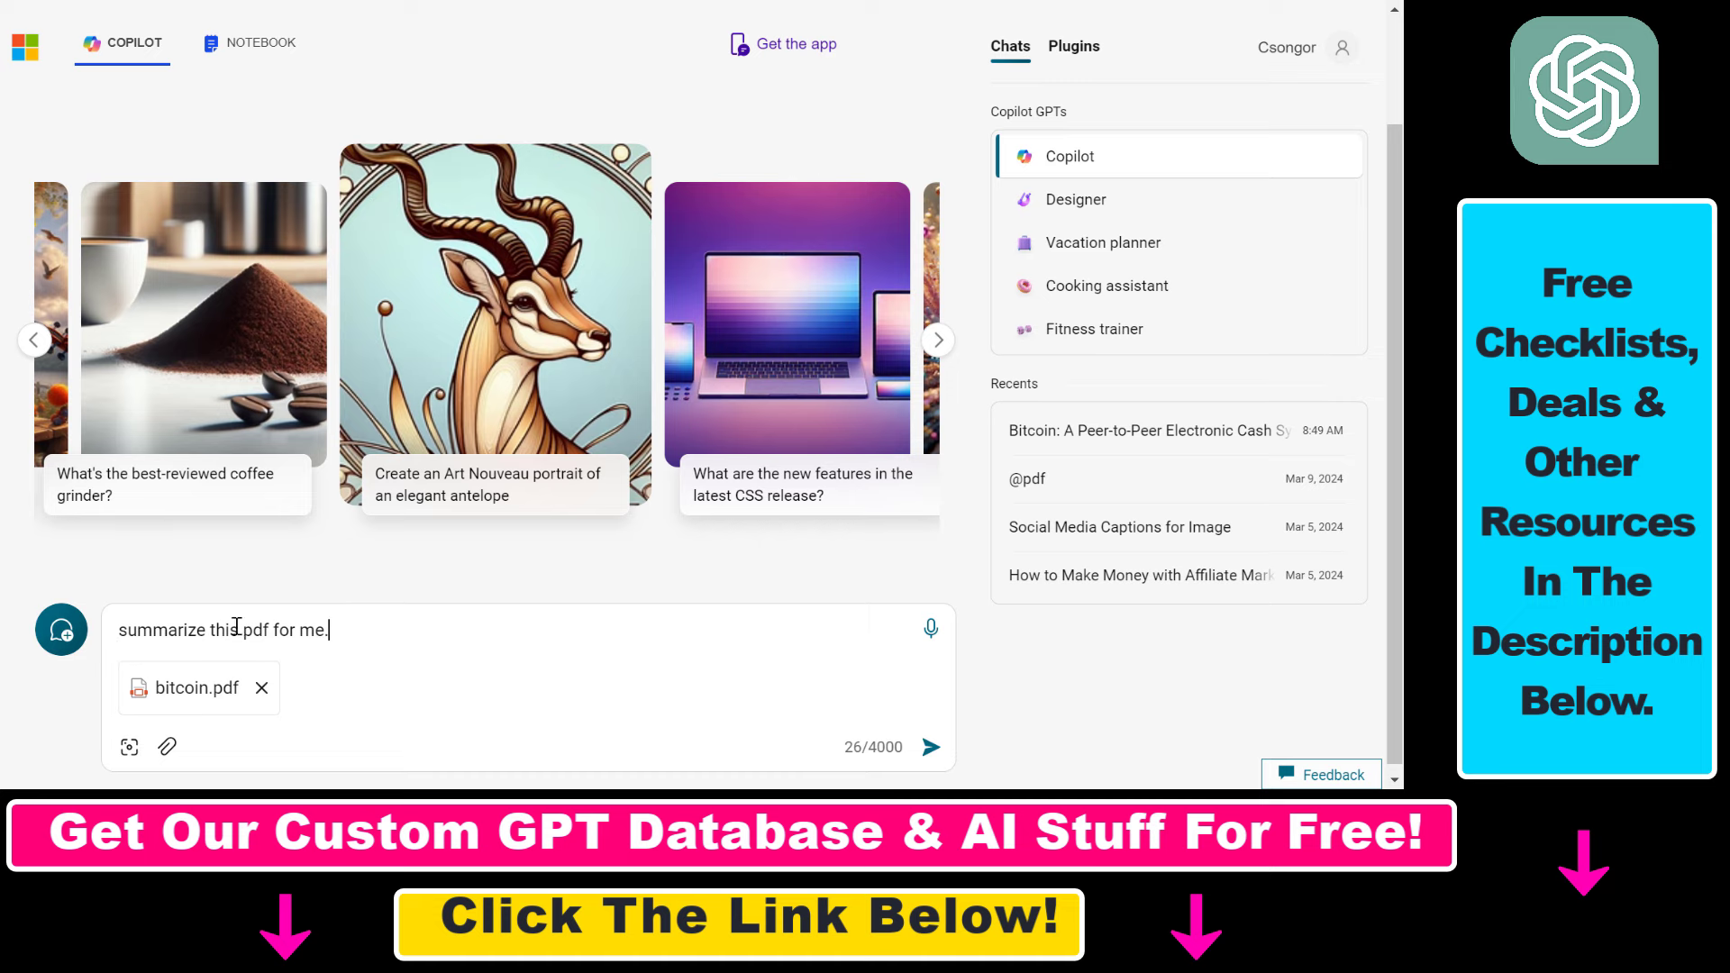
Send the summary request with the PDF and highlight the closing line of Copilot's bullet-point summary
{"action": "left_click", "coordinate": [930, 748]}
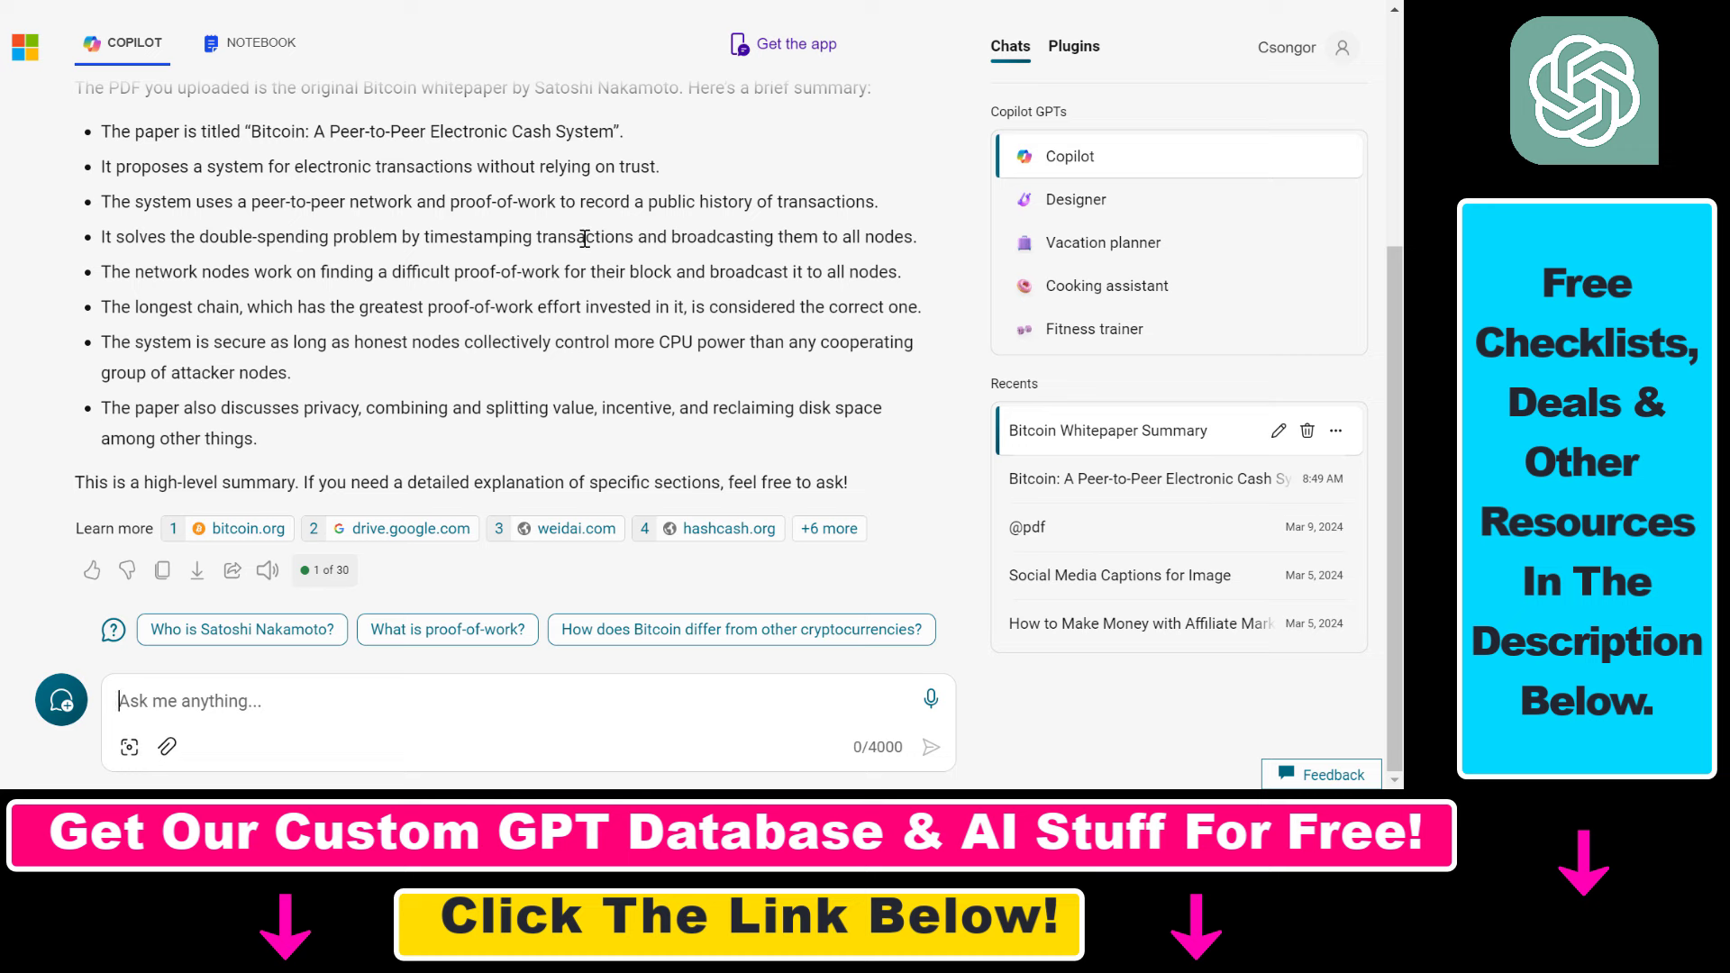
{"action": "left_click_drag", "start_coordinate": [109, 483], "coordinate": [851, 485]}
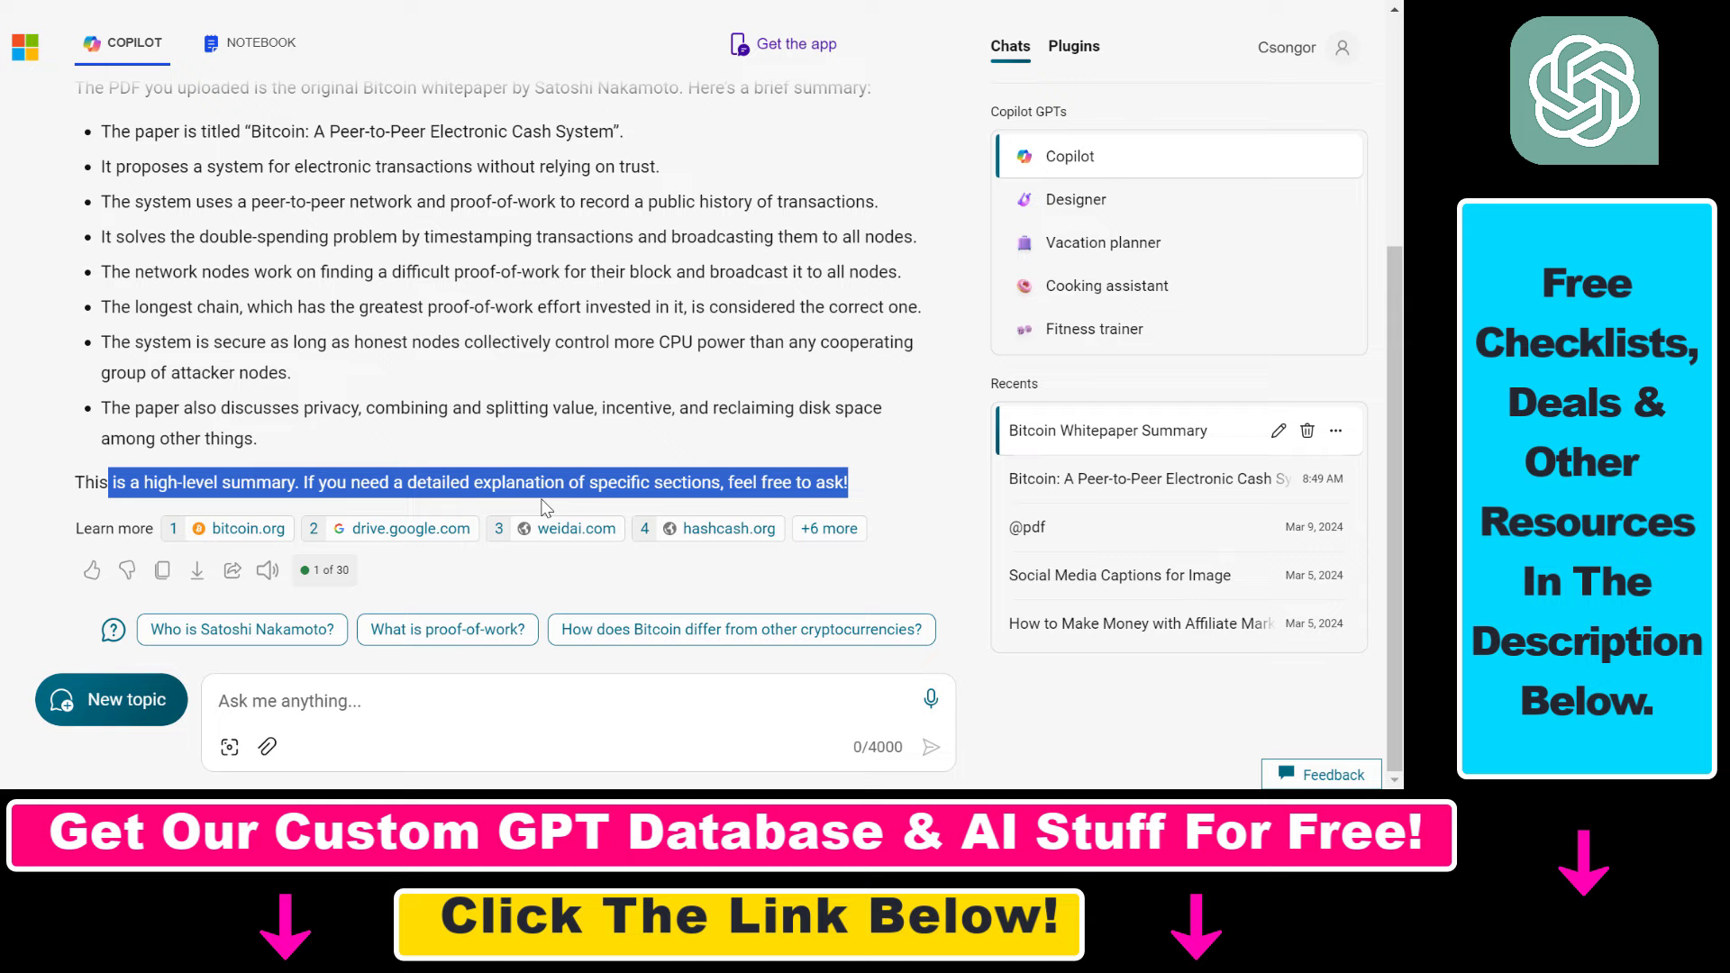
{"action": "scroll", "coordinate": [284, 431], "scroll_direction": "up", "scroll_amount": 3}
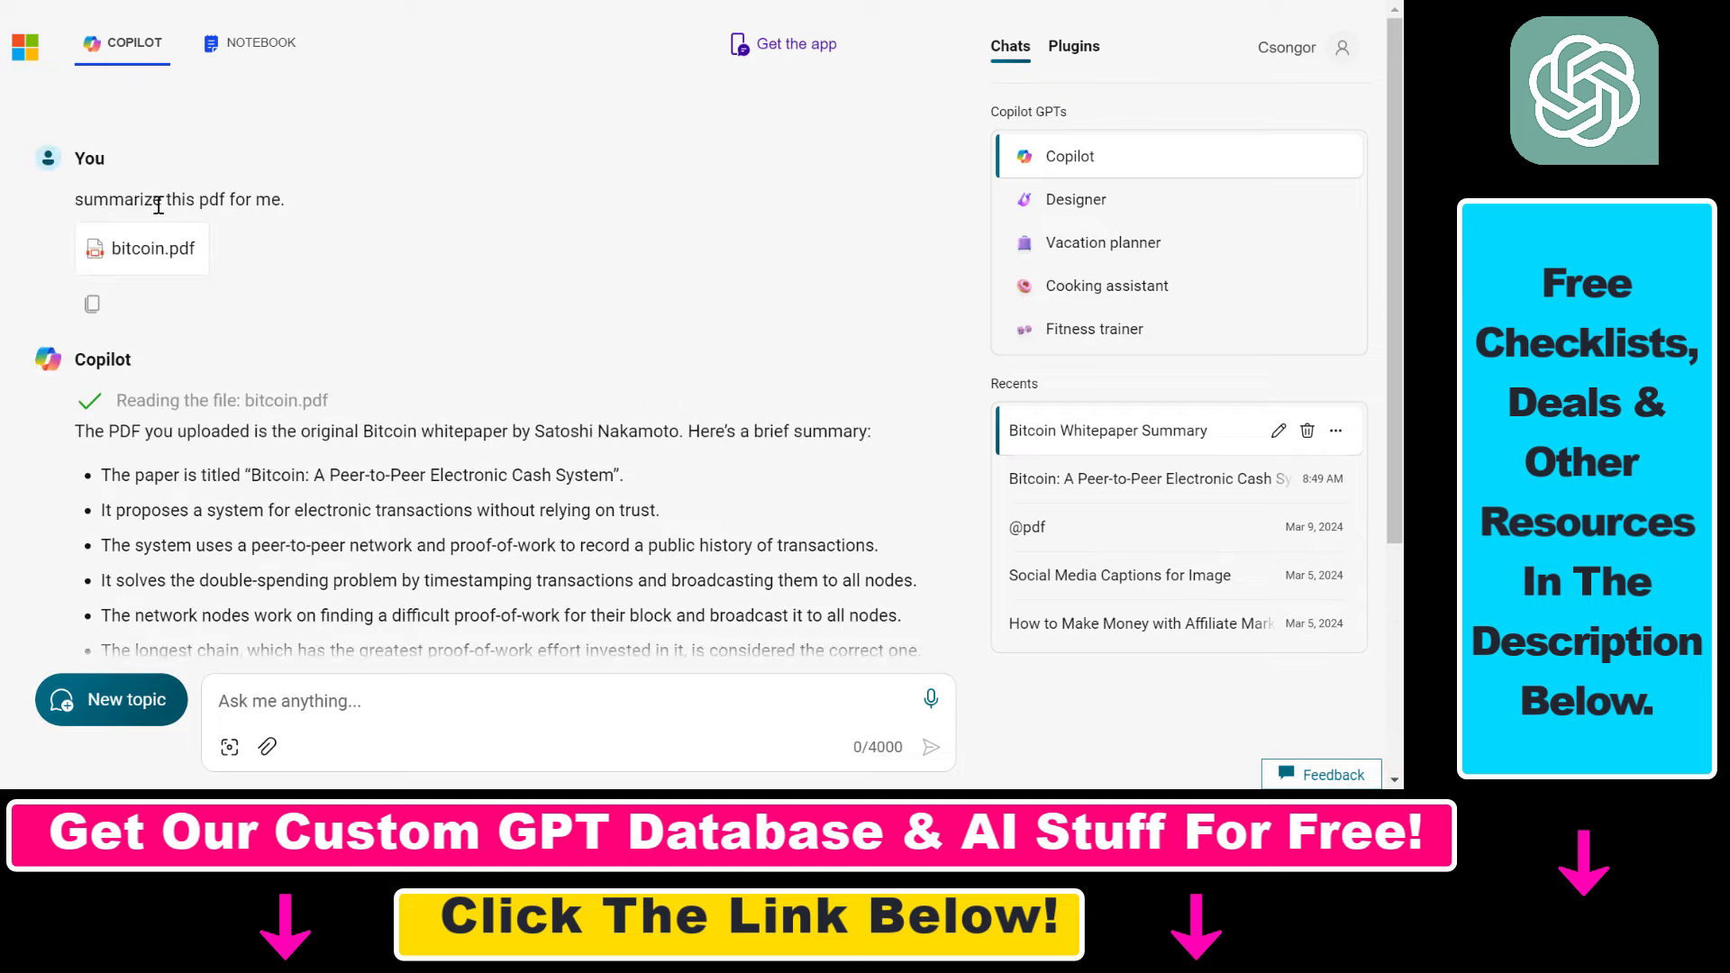
{"action": "scroll", "coordinate": [384, 376], "scroll_direction": "down", "scroll_amount": 2}
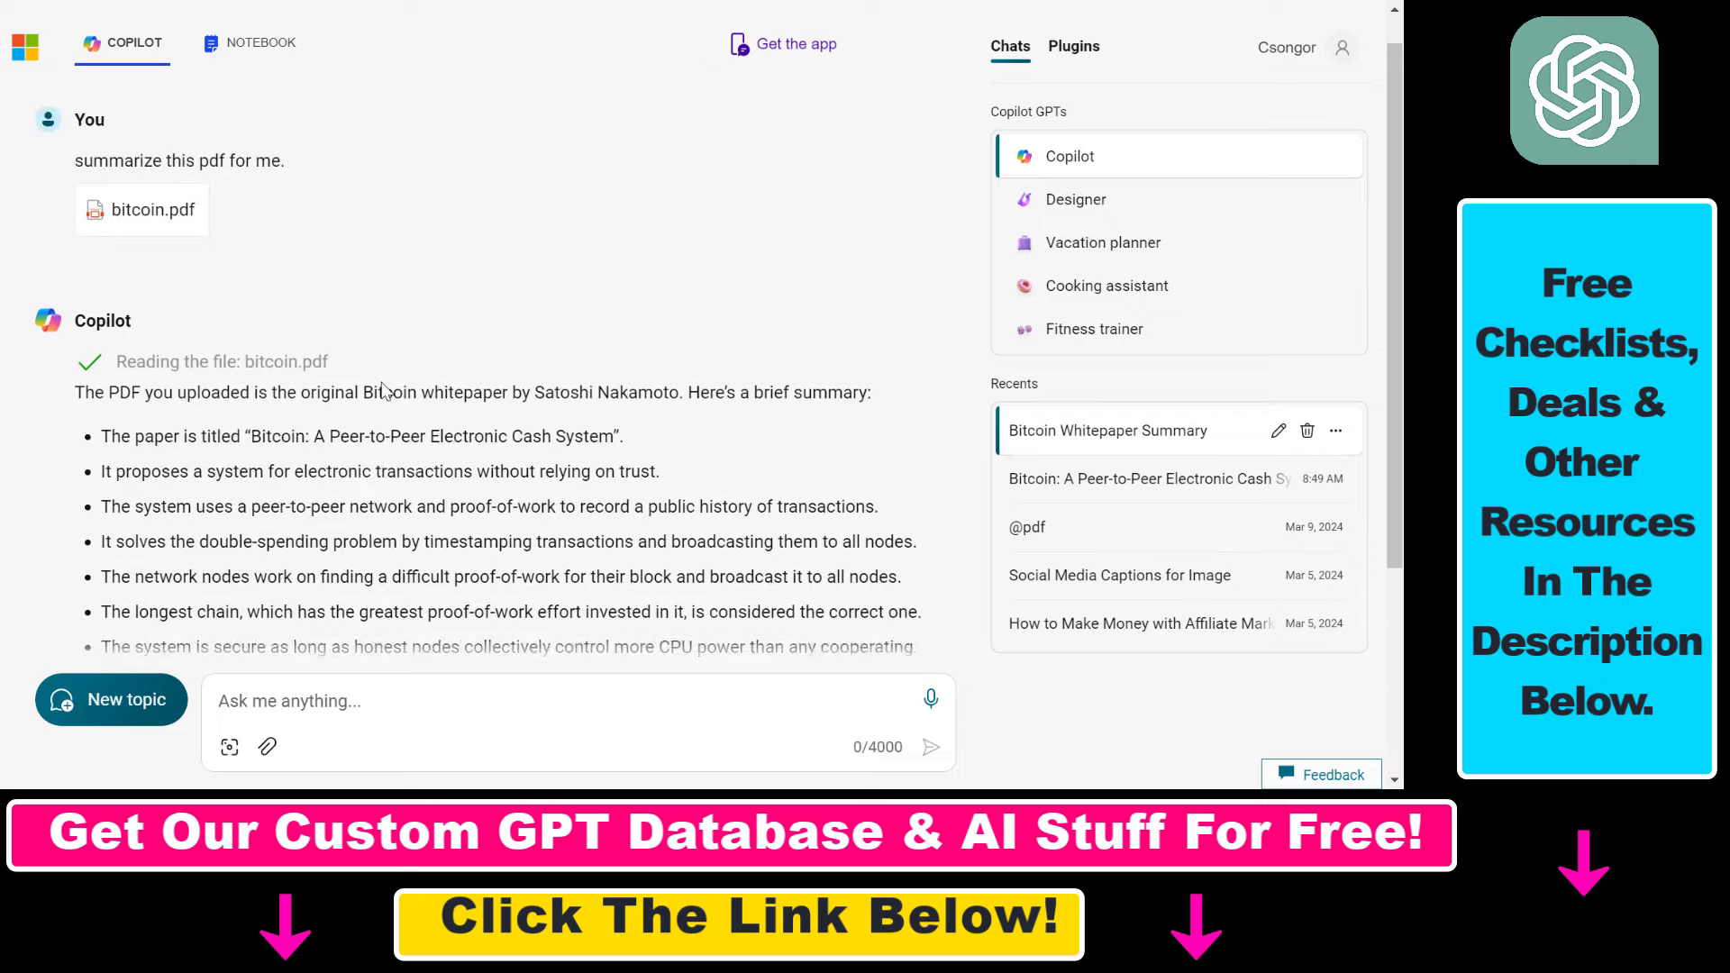
{"action": "scroll", "coordinate": [213, 265], "scroll_direction": "up", "scroll_amount": 2}
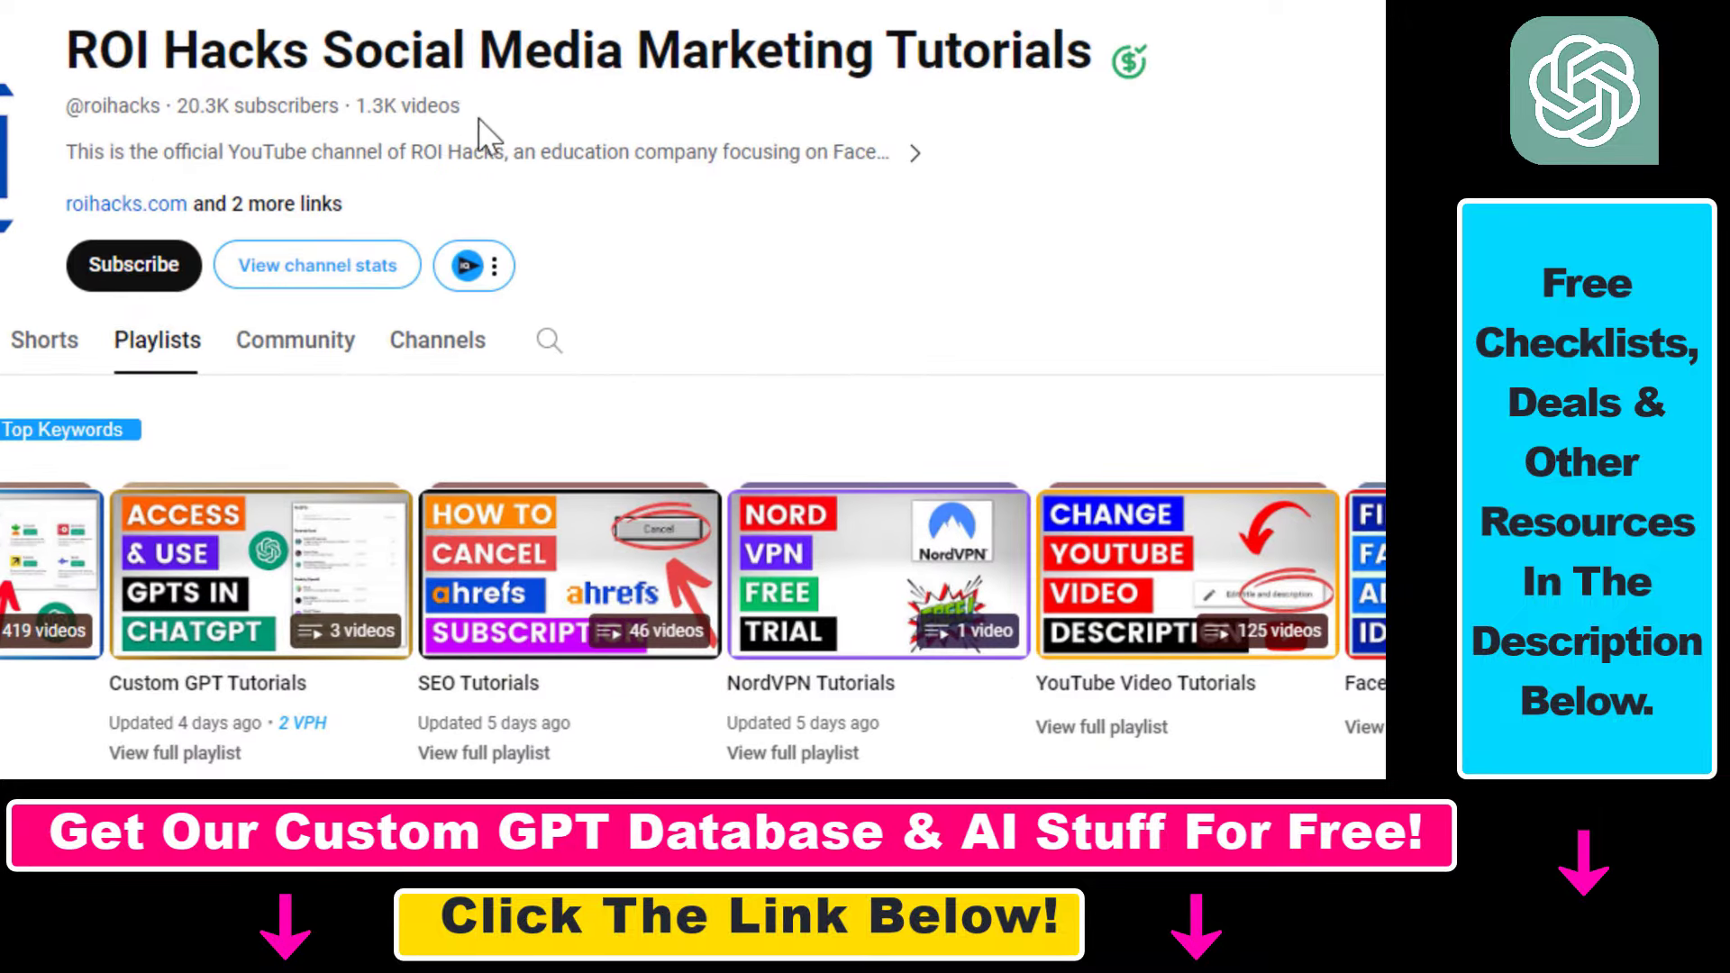
{"action": "left_click", "coordinate": [387, 231]}
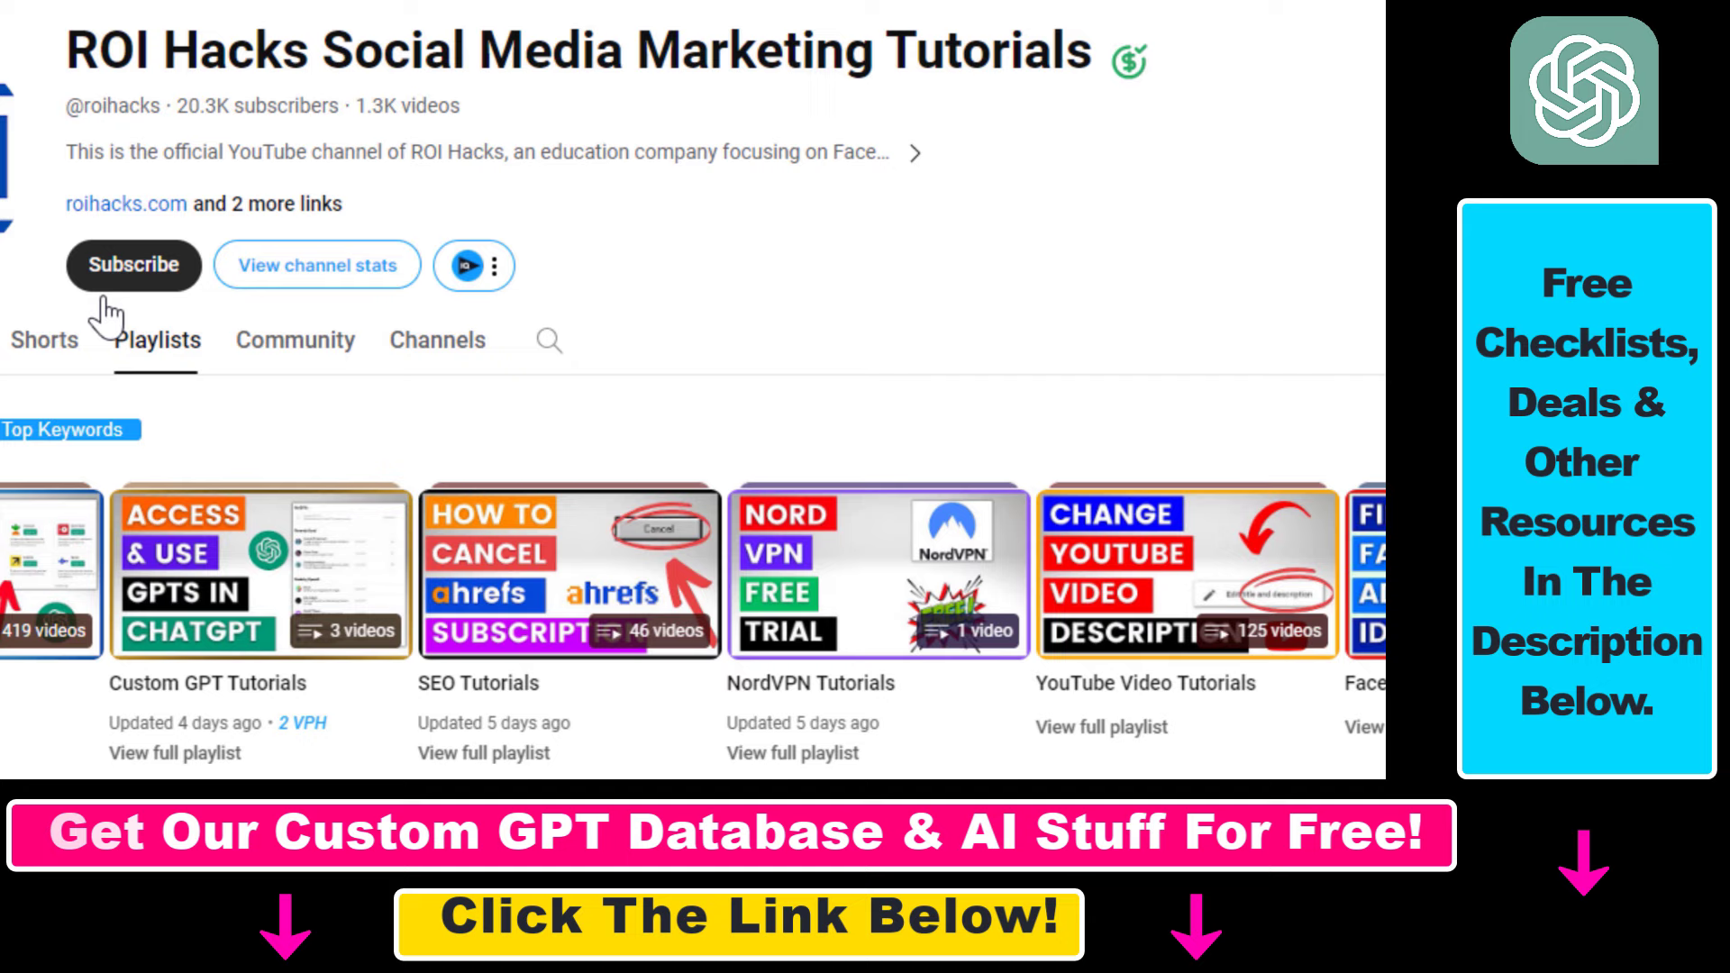